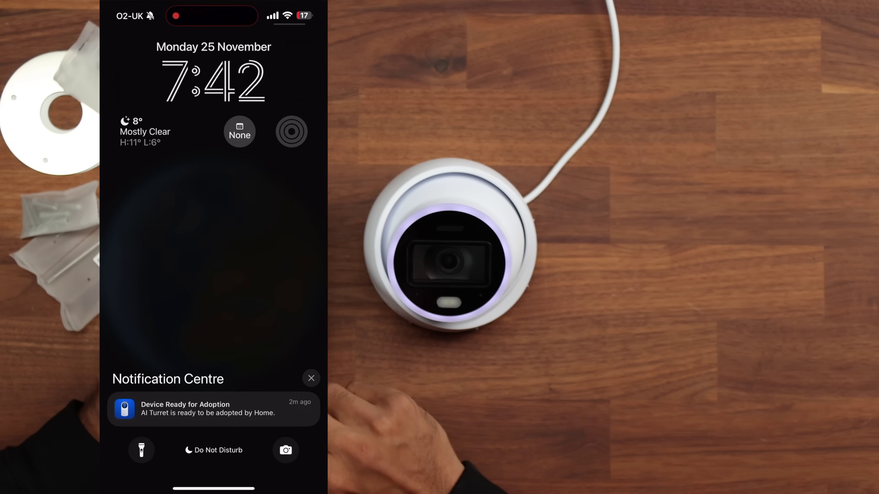
Step: Open the phone notification saying the AI Turret is ready for adoption
click(213, 409)
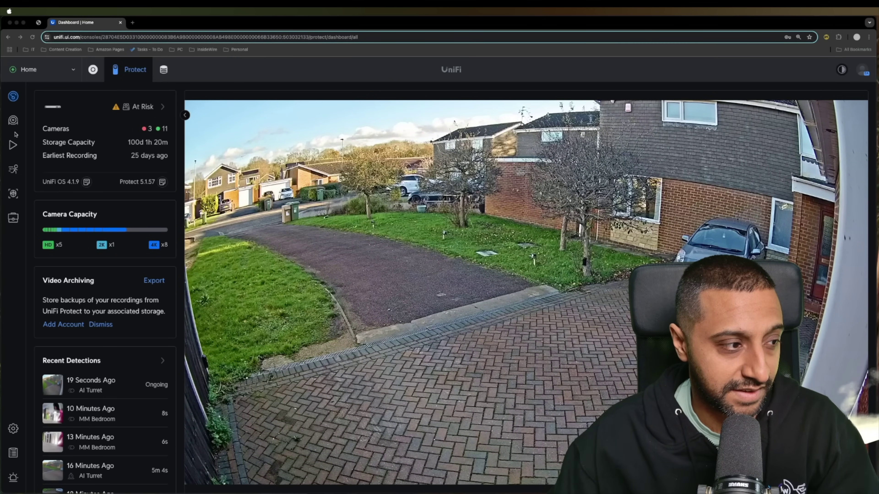
Step: Open the AI Turret's details from the Protect device list and review its status, connection and edge recording information
click(13, 120)
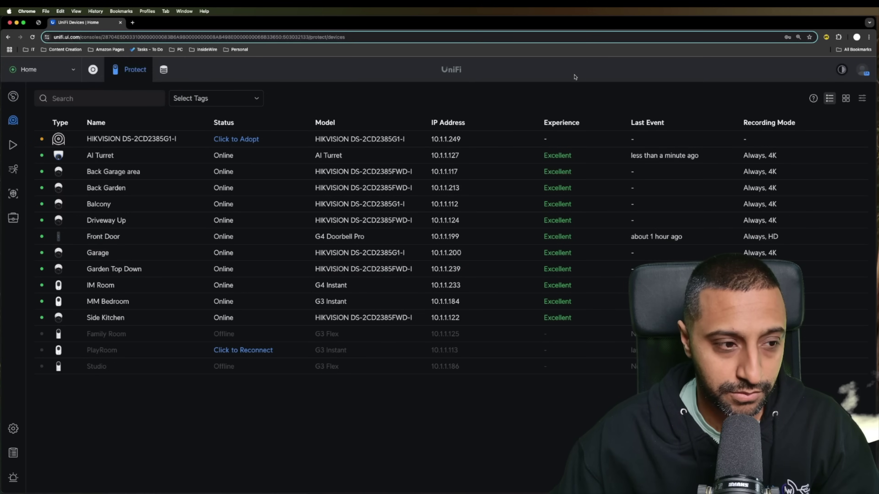
click(445, 155)
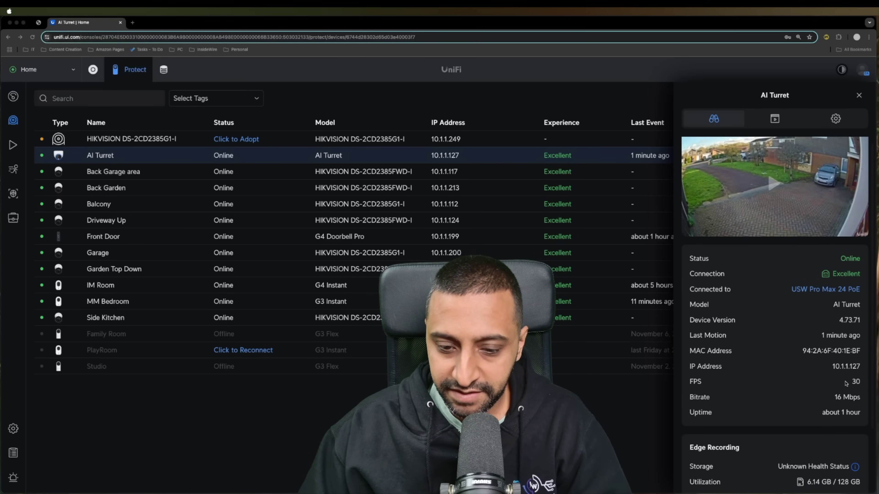
scroll(841, 392, down, 3)
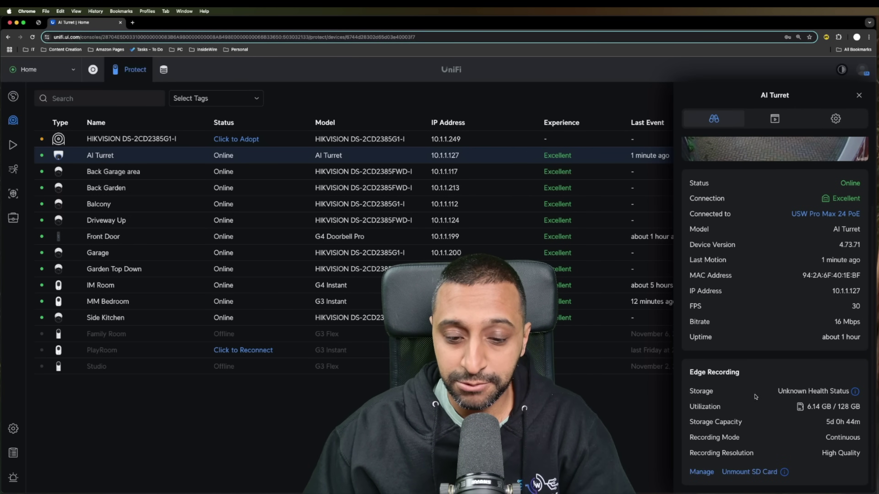
Step: Open the SD card health hint's Learn more page in a new tab and review the edge recording mode and resolution options
mouse_move(854, 392)
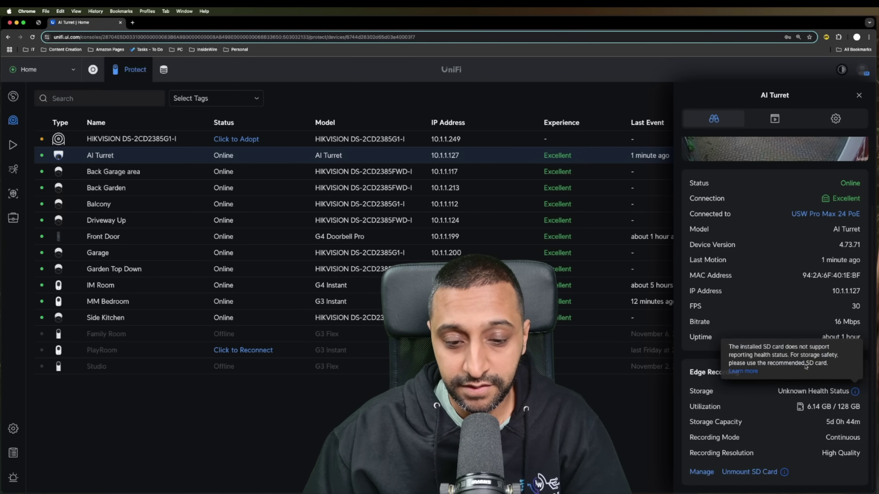
right_click(748, 371)
click(763, 375)
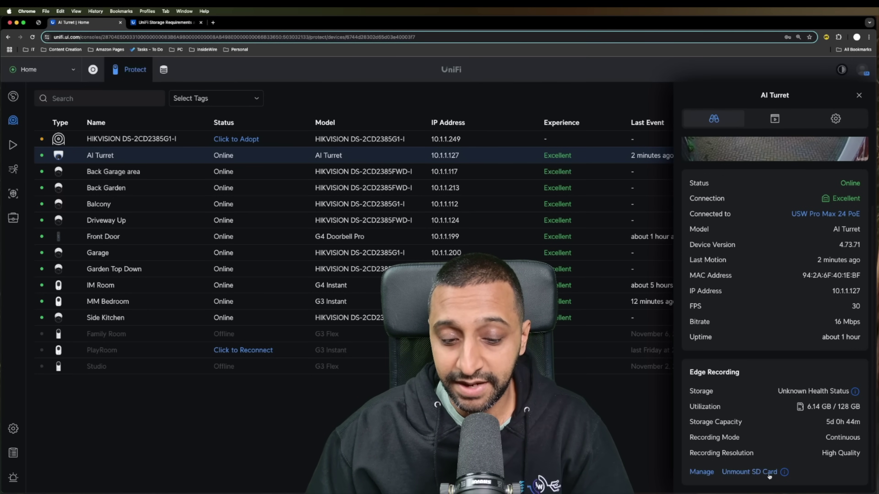
click(701, 472)
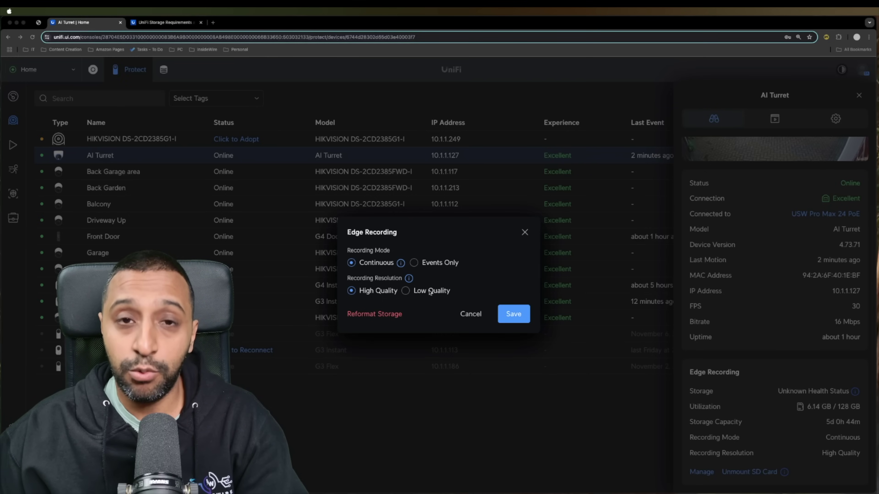
click(525, 232)
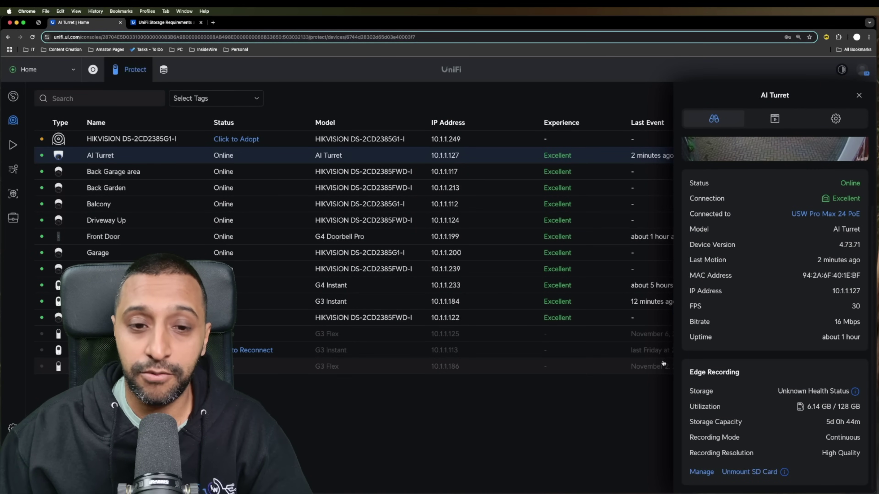
Step: Examine the AI Turret's recording options, video and audio detection types, recording quality, overlay and retention settings
click(775, 119)
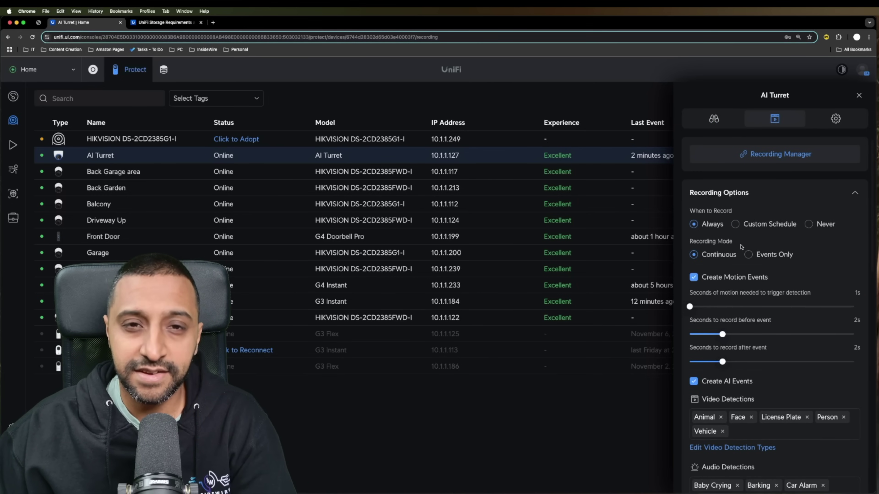
scroll(748, 255, down, 4)
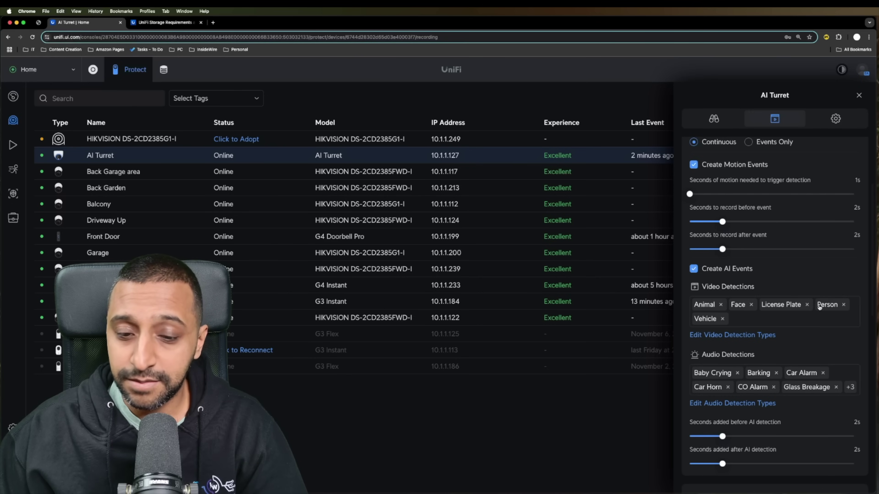
scroll(737, 333, down, 4)
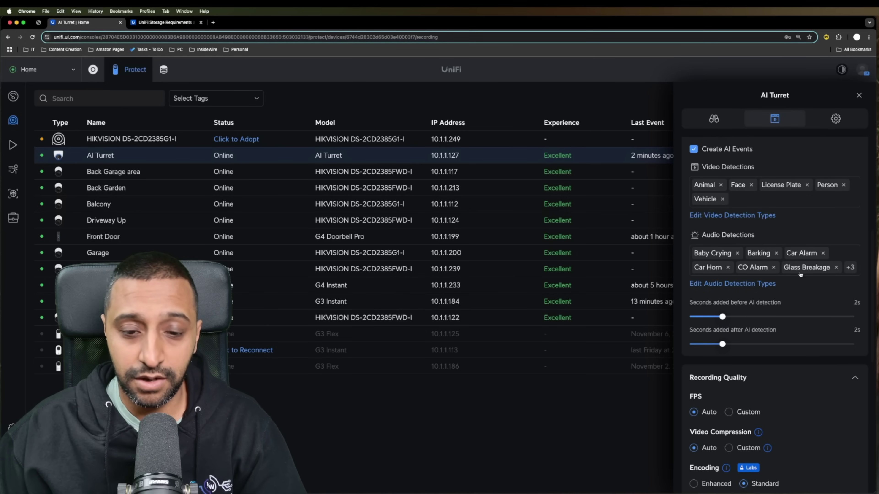
scroll(795, 292, down, 6)
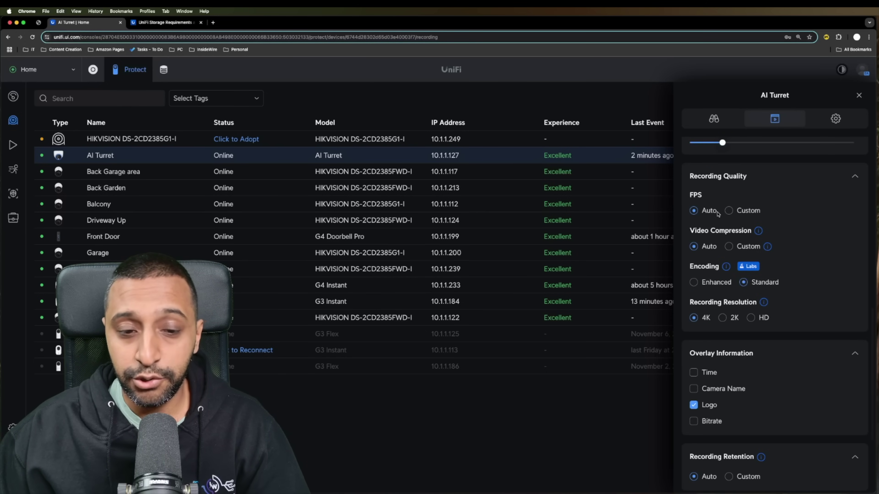
scroll(756, 296, down, 4)
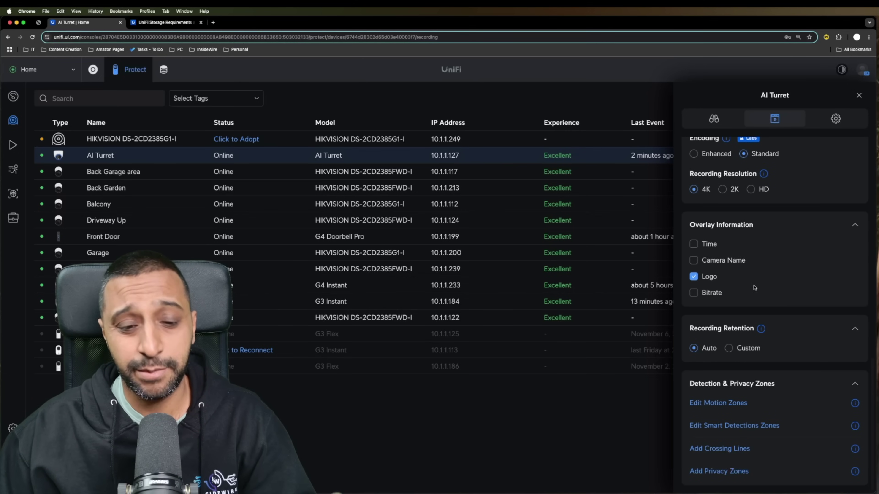
Step: Examine the default motion zone, and the Person and Vehicle loitering durations and spotlight option of the default smart detection zone
click(730, 407)
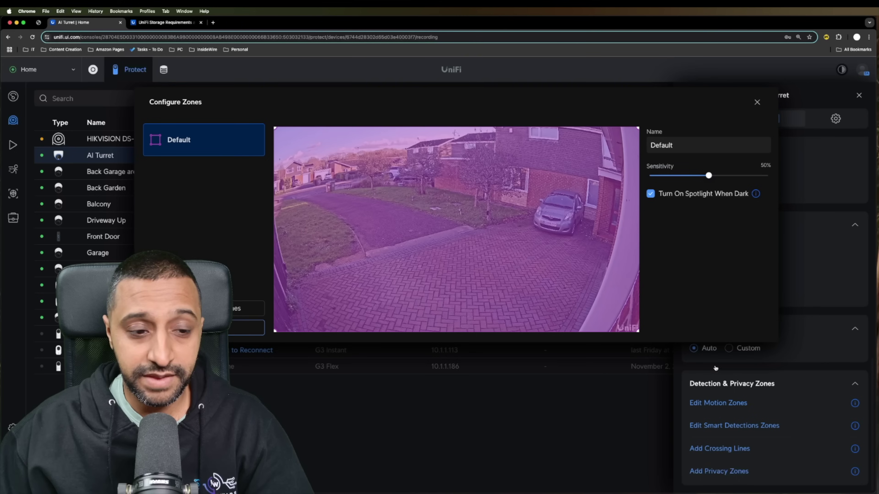
click(756, 103)
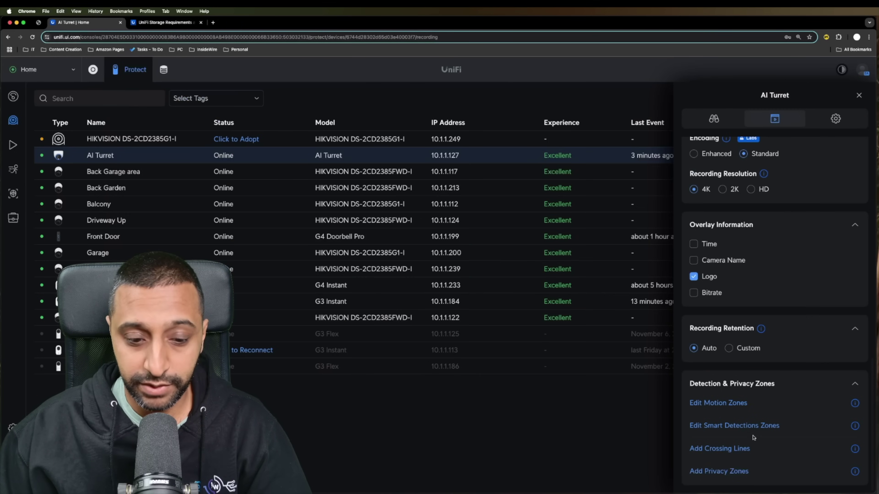
click(733, 427)
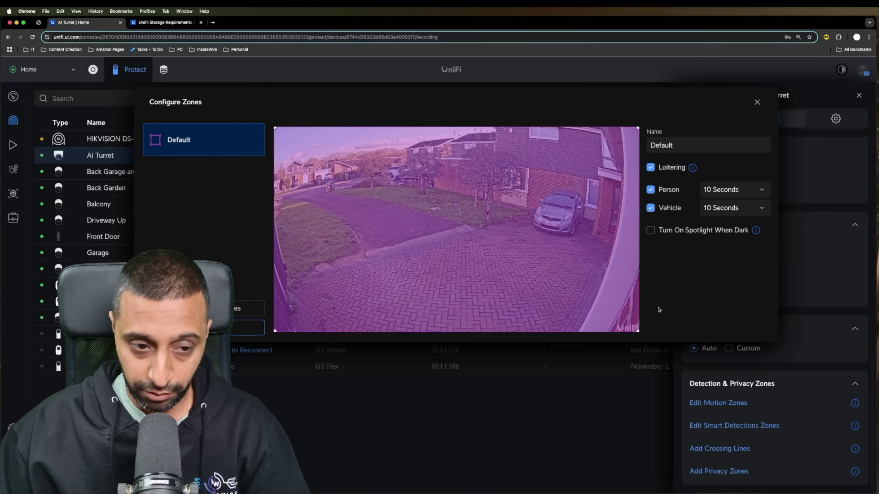
click(711, 193)
click(710, 193)
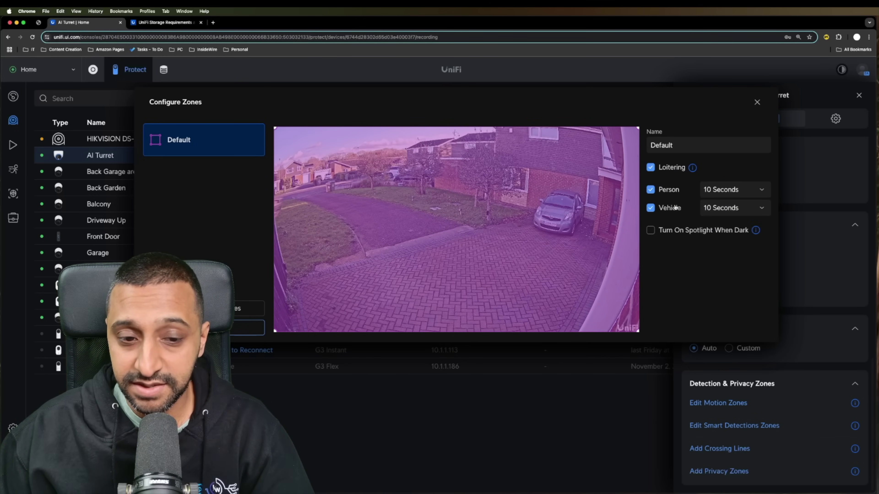
click(721, 207)
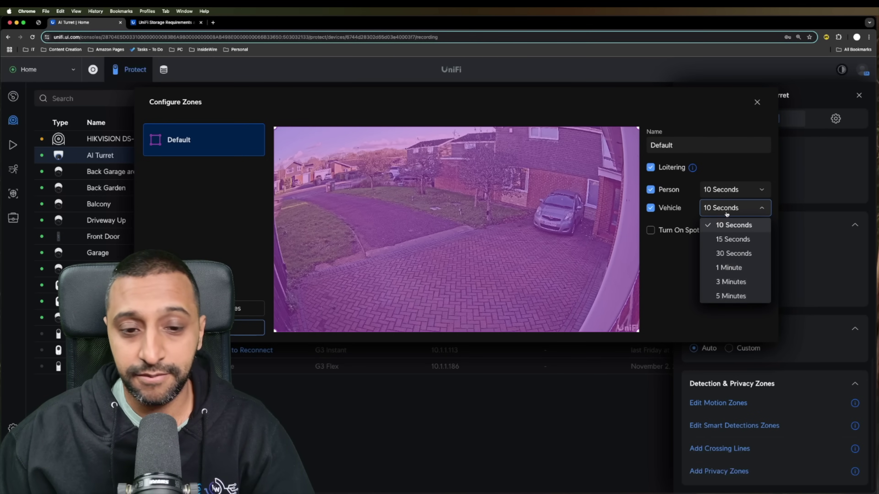
click(727, 210)
click(726, 190)
click(650, 232)
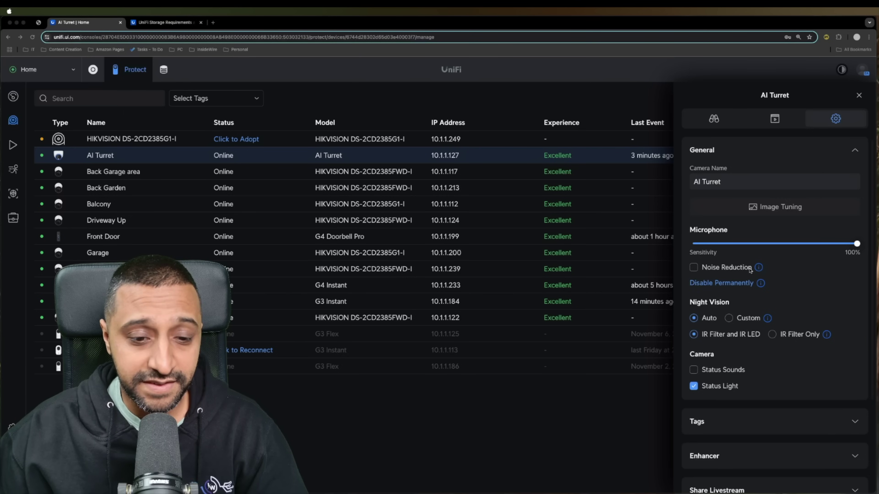
Step: Review the AI Turret's general settings, including microphone sensitivity, the noise reduction explanation and night vision
scroll(749, 269, down, 1)
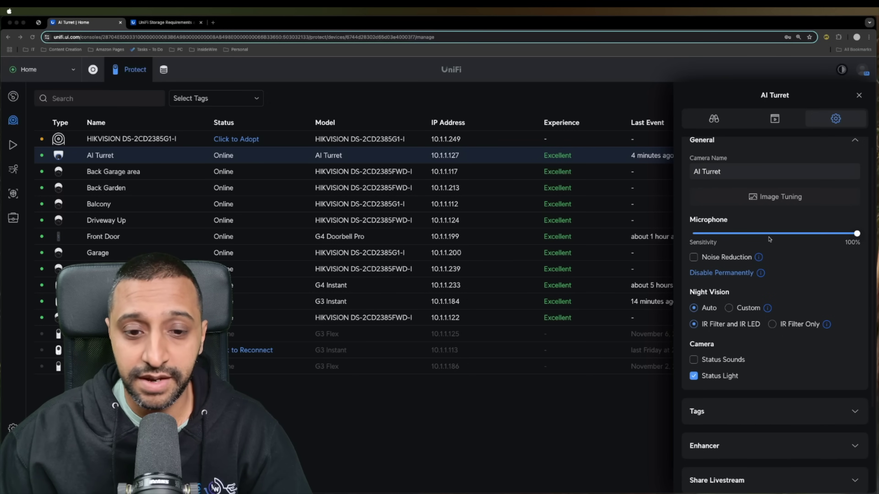
click(757, 258)
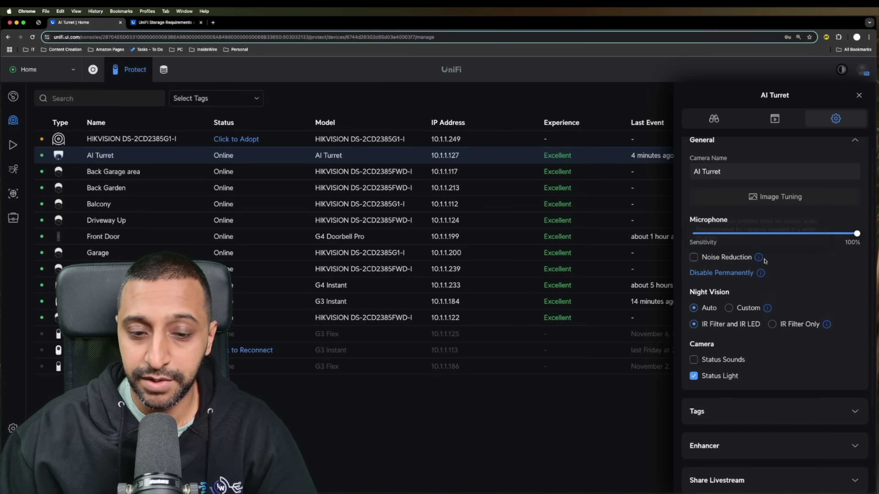
mouse_move(759, 258)
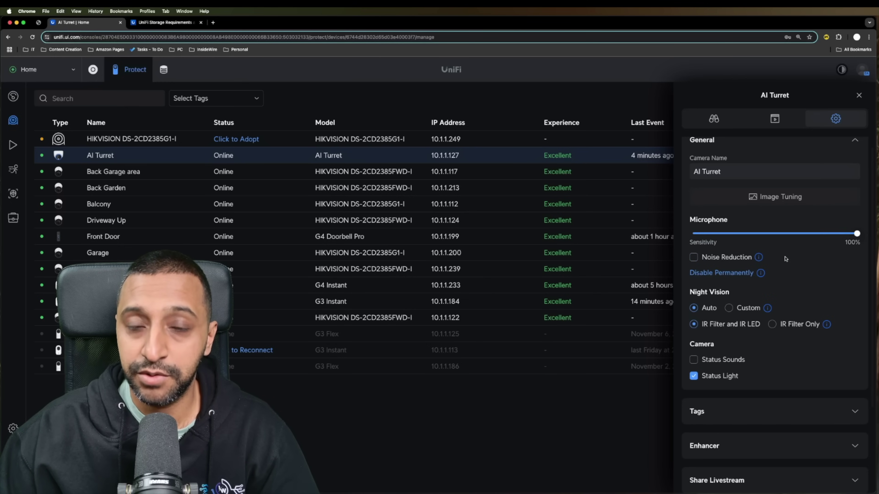
scroll(695, 200, down, 3)
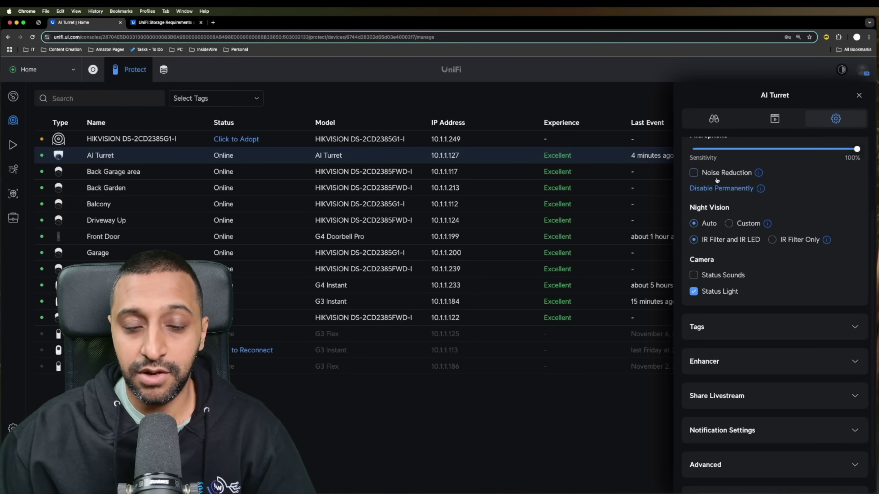
Step: Try toggling the camera's Status Light option and restore it to enabled
click(724, 294)
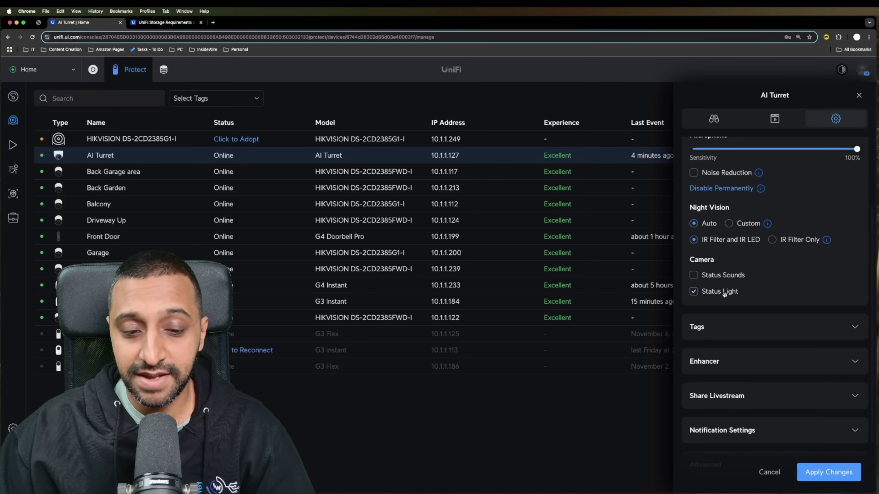
click(724, 294)
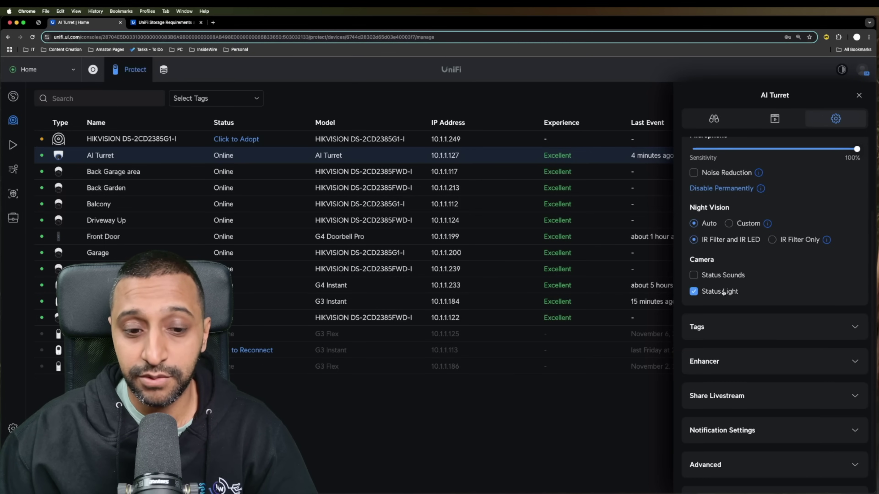
click(719, 294)
click(719, 293)
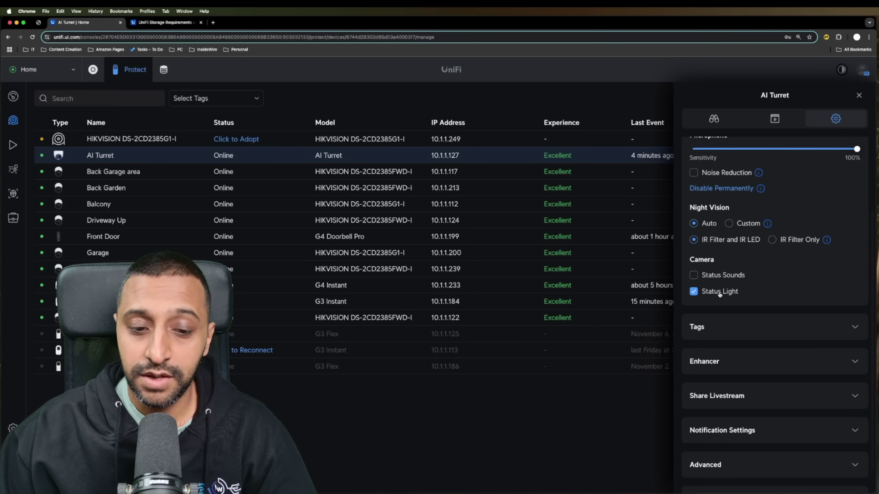
Step: Assign the existing Outdoor tag to the AI Turret and save the tag selection
click(739, 330)
scroll(744, 312, down, 3)
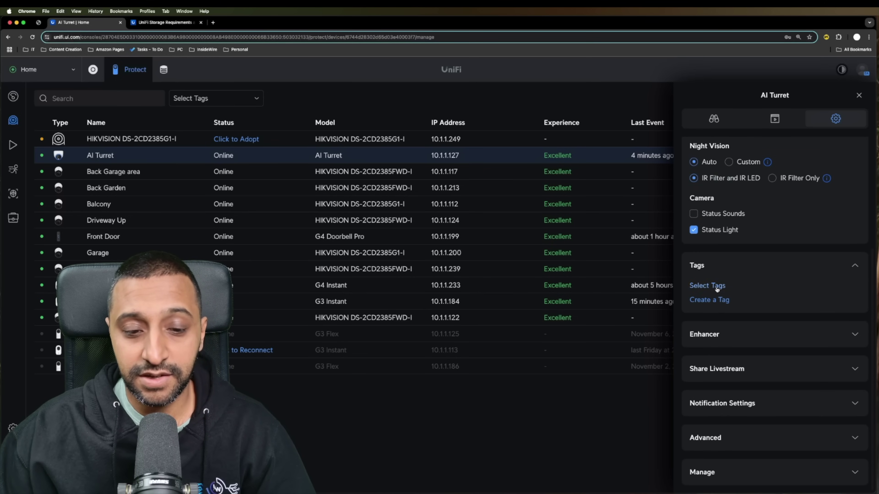
click(716, 287)
click(831, 441)
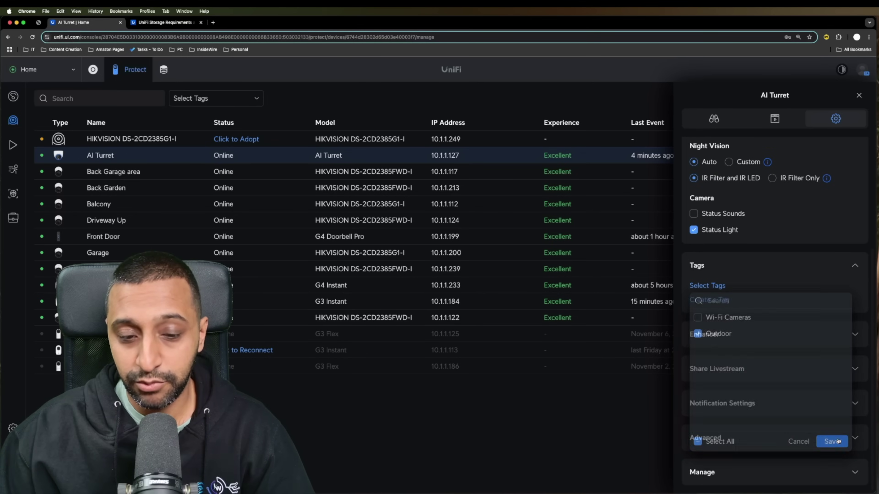
Step: Examine the AI Turret's Color Night Vision enhancer, spotlight timeout and livestream sharing option
scroll(761, 348, down, 1)
click(752, 336)
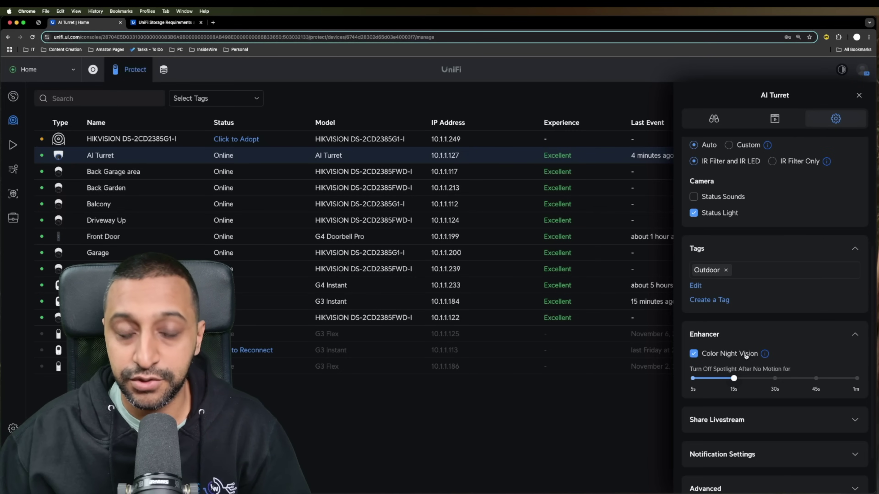
scroll(761, 365, down, 2)
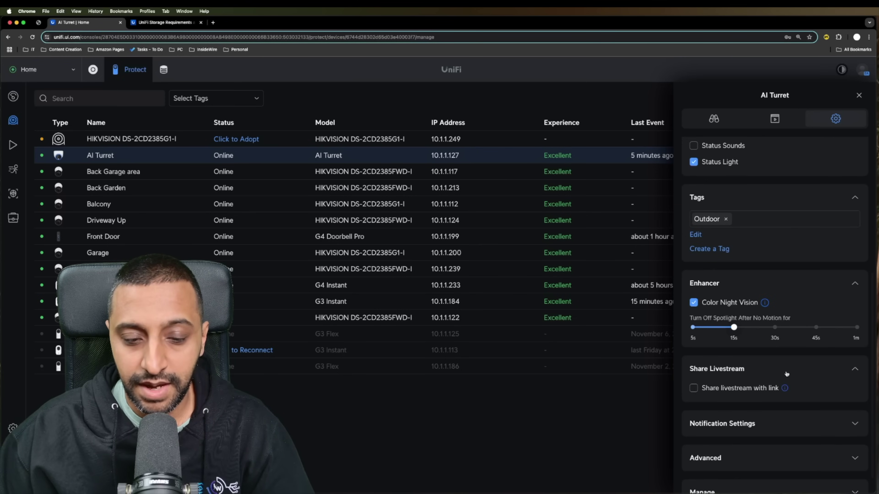
click(785, 372)
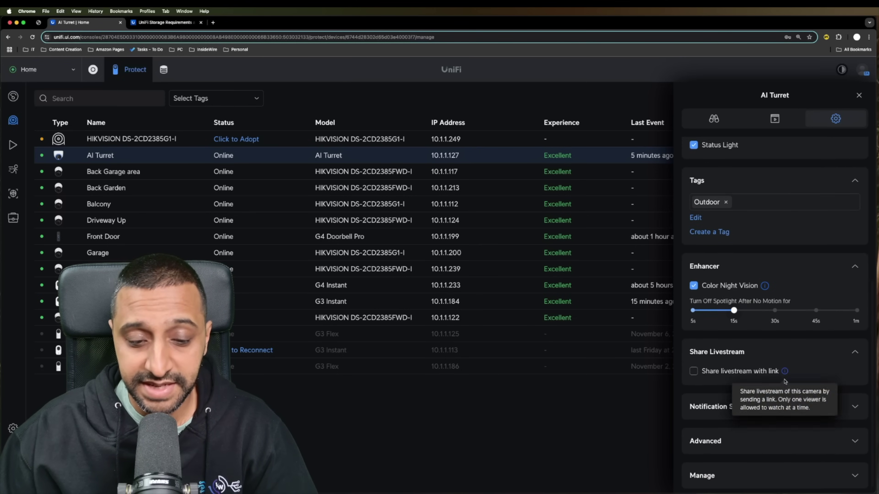
Step: Review the camera's notification alarms, RTSPS streaming resolutions and restart or remove options, and close its details
click(797, 410)
scroll(798, 409, down, 2)
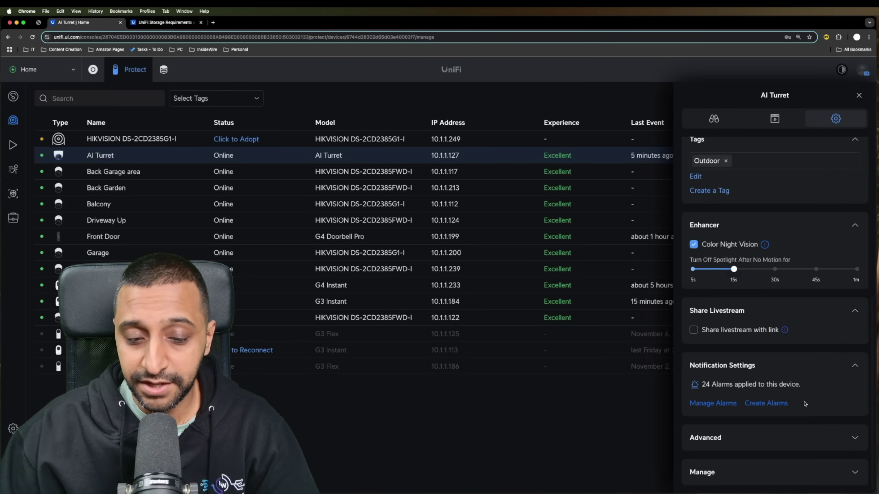
click(760, 444)
scroll(772, 436, down, 3)
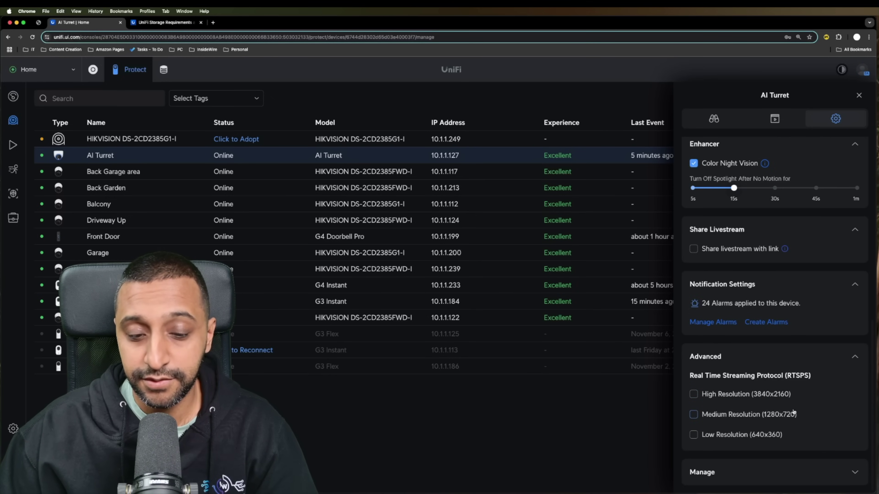
click(802, 472)
scroll(806, 451, down, 2)
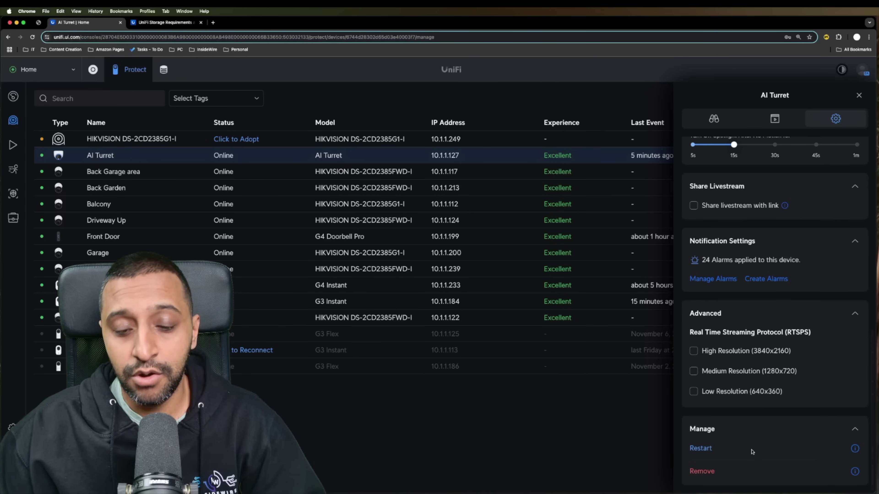
click(858, 95)
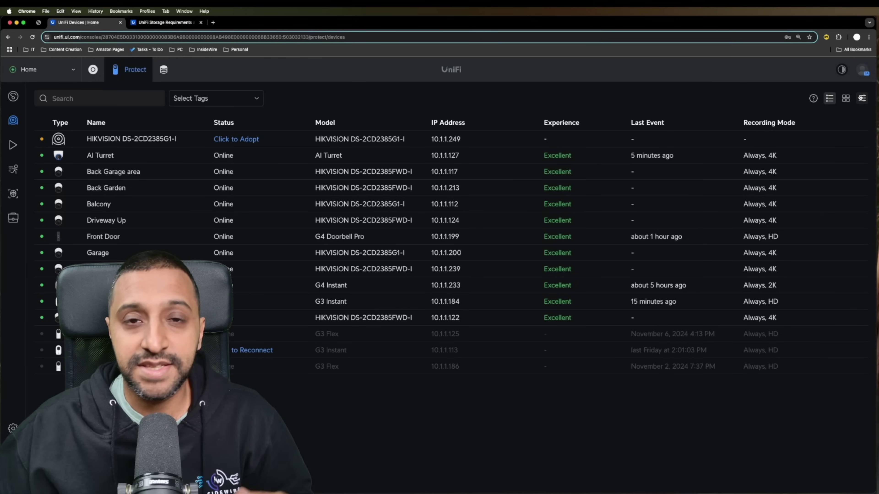